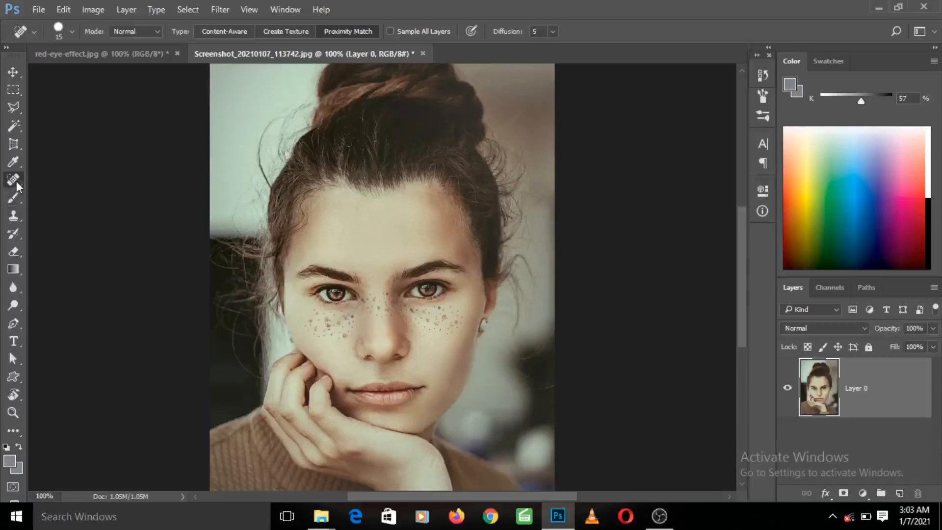
right_click(16, 185)
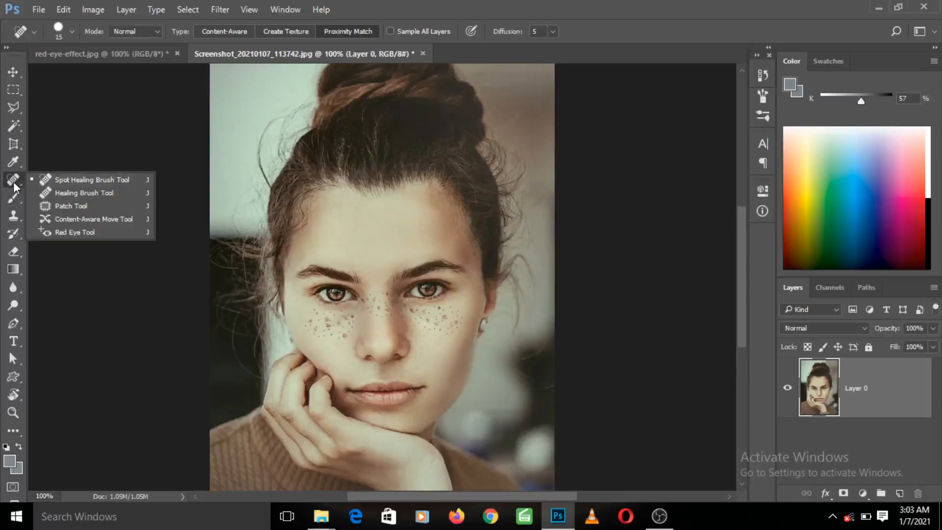
left_click(13, 181)
right_click(13, 181)
left_click(13, 180)
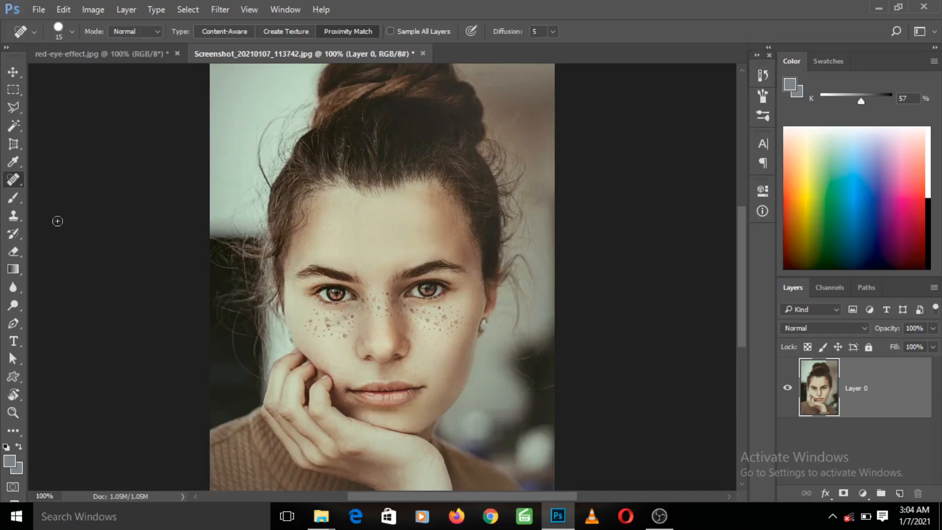
- Remove the freckles from the cheek beside the supporting hand using the Spot Healing Brush at size 25
right_click(15, 182)
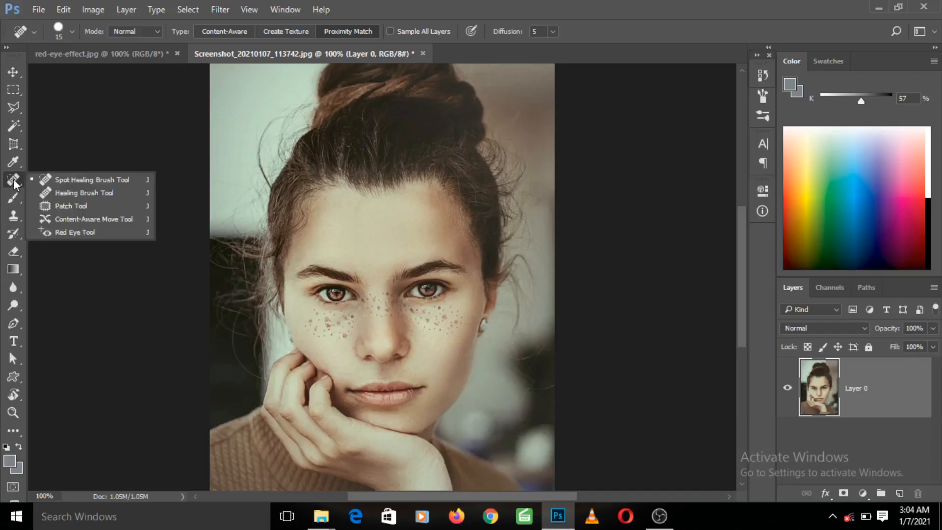
left_click(63, 181)
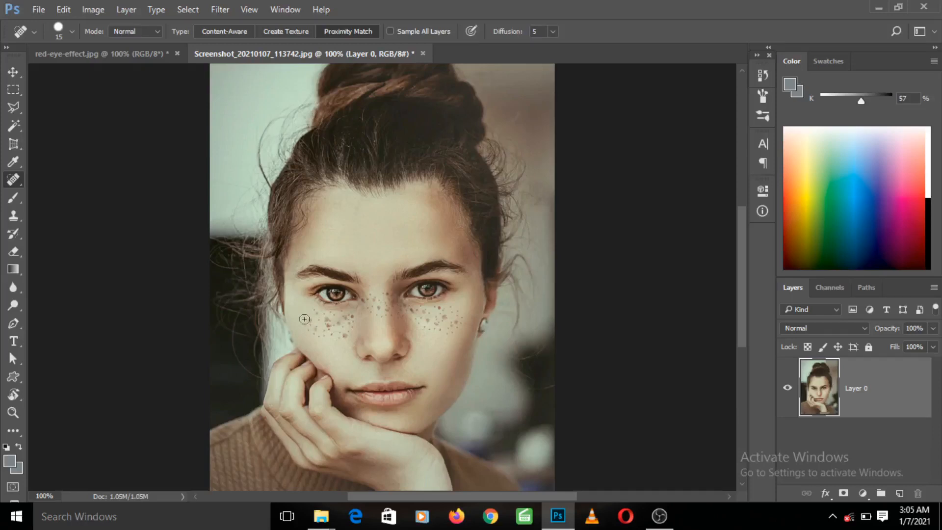
key("bracketright")
key("bracketright")
key("bracketright")
key("bracketright")
key("bracketright")
key("bracketright")
key("bracketright")
key("bracketright")
key("bracketright")
key("bracketright")
key("bracketleft")
key("bracketleft")
key("bracketleft")
key("bracketleft")
key("bracketleft")
key("bracketleft")
key("bracketleft")
key("bracketleft")
key("bracketleft")
key("bracketleft")
key("bracketleft")
left_click(312, 331)
key("bracketright")
left_click(319, 328)
left_click_drag(319, 327, 315, 334)
left_click(311, 317)
left_click(329, 319)
left_click(330, 326)
left_click(336, 334)
left_click(325, 318)
left_click(336, 324)
left_click(337, 331)
left_click(342, 322)
left_click(348, 319)
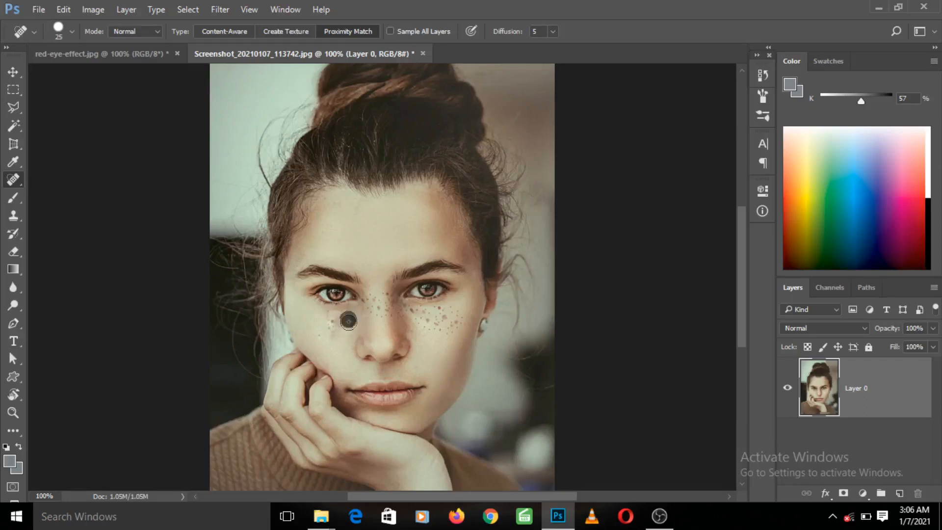
left_click(332, 324)
left_click(337, 317)
left_click(332, 332)
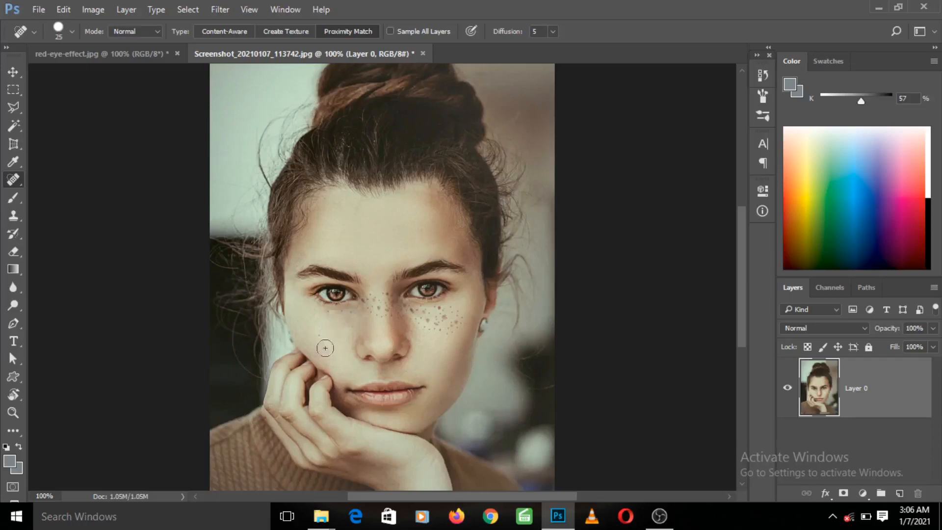
left_click(329, 323)
left_click(318, 324)
- Try to cover the freckles on the nose bridge using the Healing Brush at size 20, sampling clean skin from the forehead
right_click(16, 179)
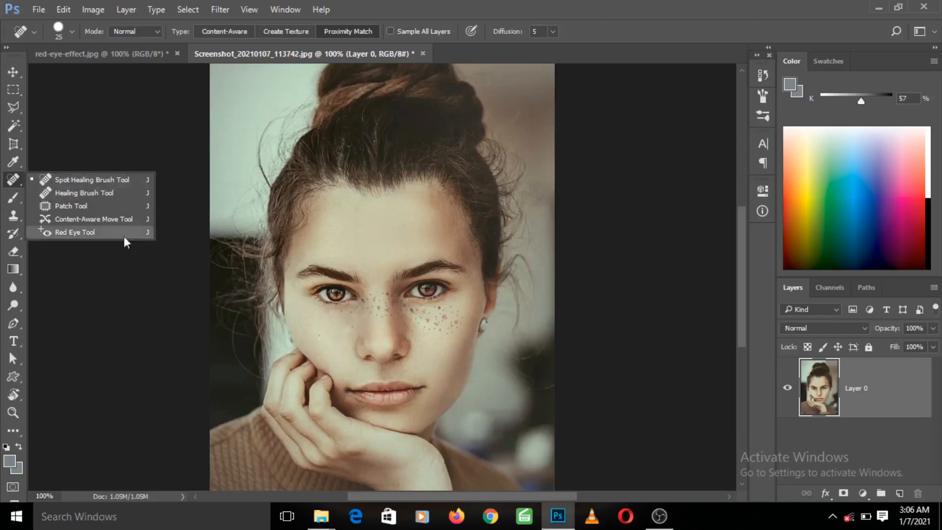
left_click(80, 195)
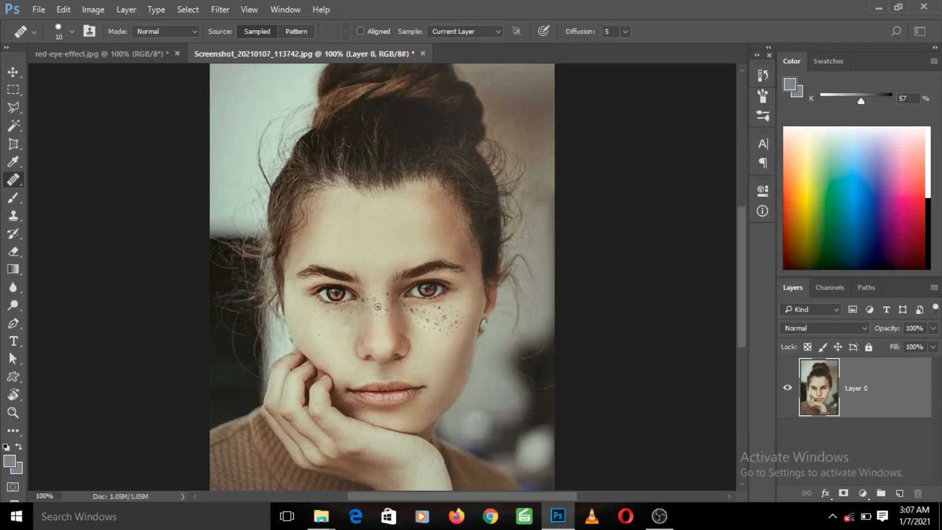
left_click(402, 218, "alt")
key("bracketright")
key("bracketleft")
key("bracketright")
key("alt")
left_click(400, 219, "alt")
left_click(375, 299)
left_click(404, 223)
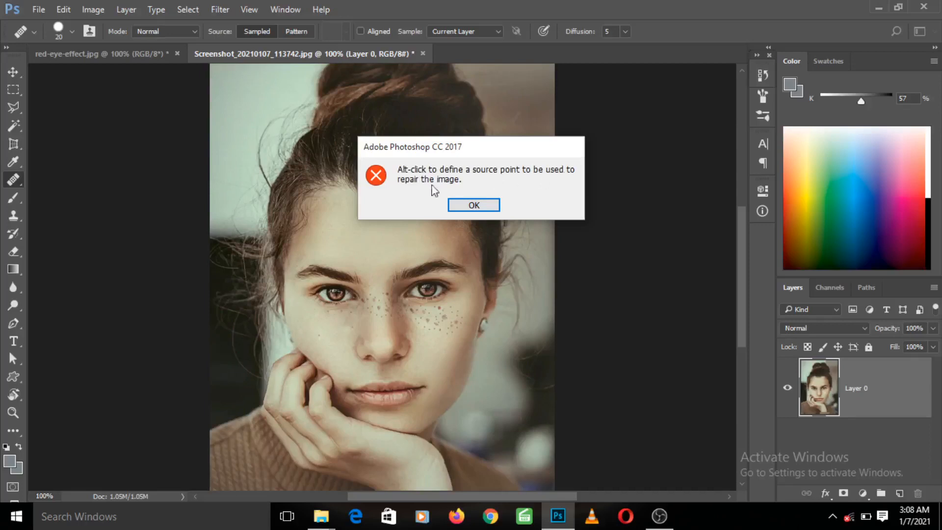
left_click(471, 206)
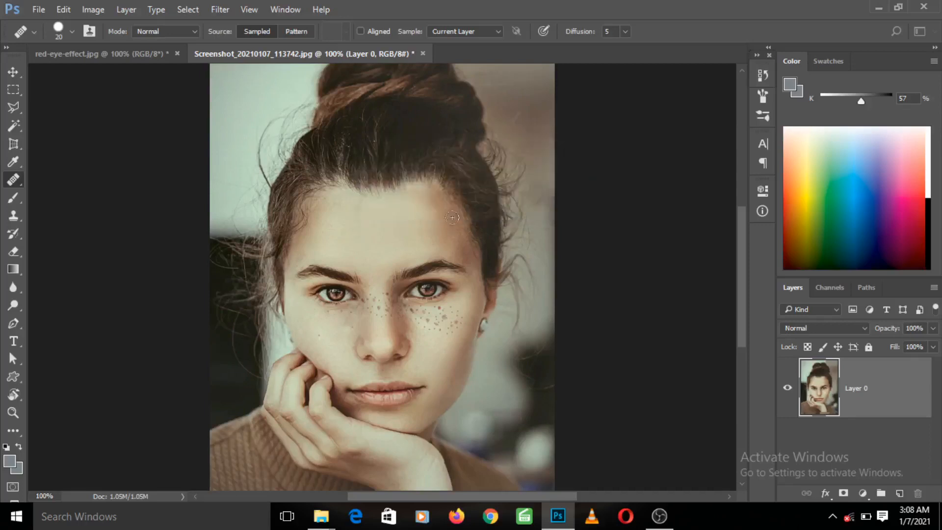
left_click(405, 218, "alt")
left_click_drag(379, 295, 379, 312)
left_click(360, 318)
mouse_move(360, 318)
left_mouse_down()
mouse_move(342, 329)
mouse_move(336, 373)
left_mouse_up()
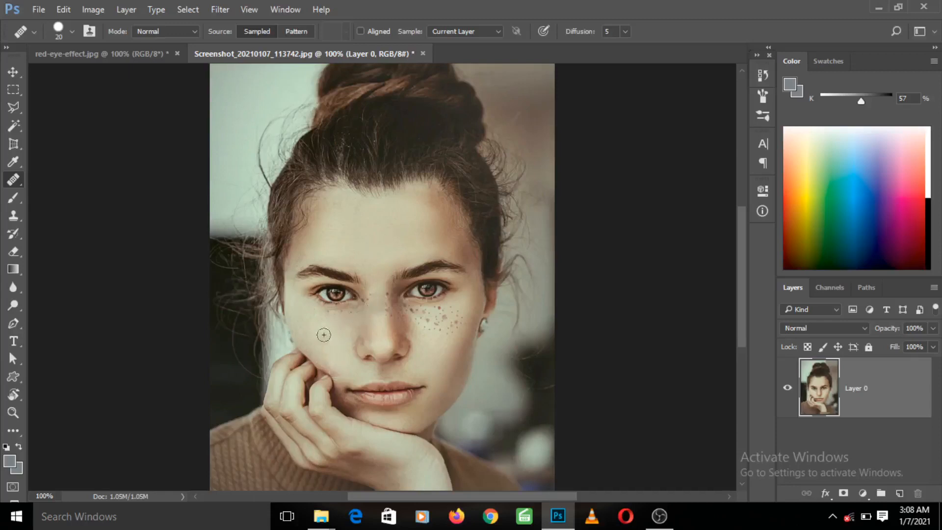
- Try Healing Brush strokes over the mouth and nose bridge, undoing the stroke over the mouth
mouse_move(324, 334)
left_mouse_down()
mouse_move(345, 385)
mouse_move(376, 402)
mouse_move(396, 396)
mouse_move(416, 356)
mouse_move(366, 397)
mouse_move(353, 387)
mouse_move(368, 409)
mouse_move(376, 396)
mouse_move(359, 414)
mouse_move(333, 403)
mouse_move(350, 401)
mouse_move(333, 411)
mouse_move(336, 408)
left_mouse_up()
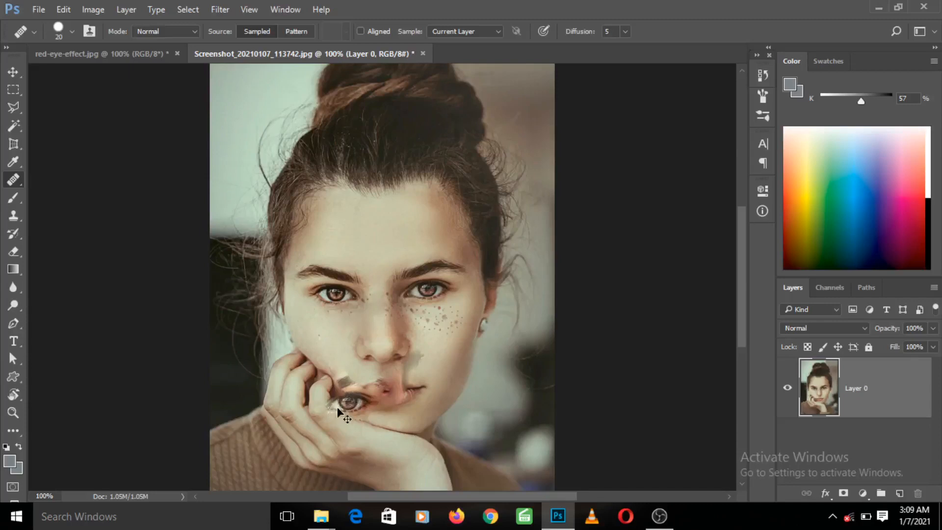
key("ctrl+z")
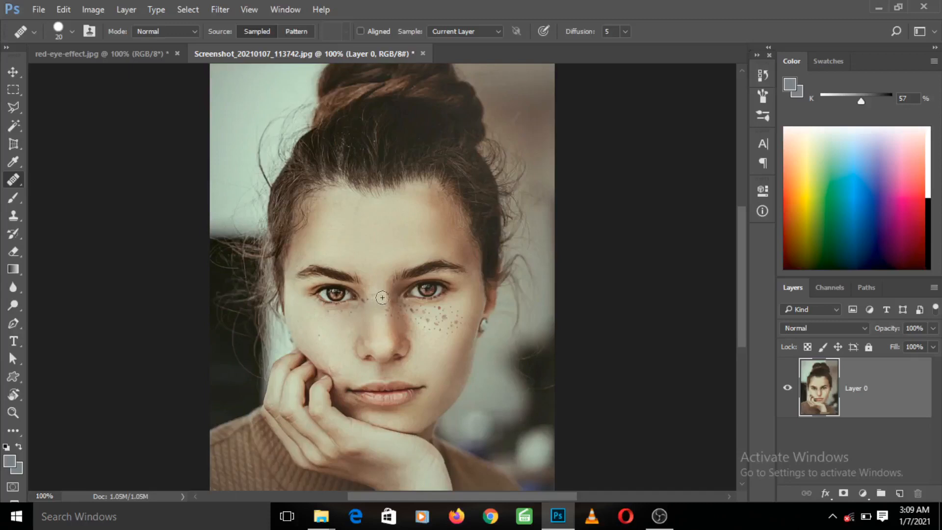
mouse_move(381, 296)
left_mouse_down()
mouse_move(379, 313)
mouse_move(380, 300)
left_mouse_up()
left_click(385, 317)
- Heal the freckles along the nose bridge using the Spot Healing Brush at size 20
right_click(15, 183)
left_click(57, 181)
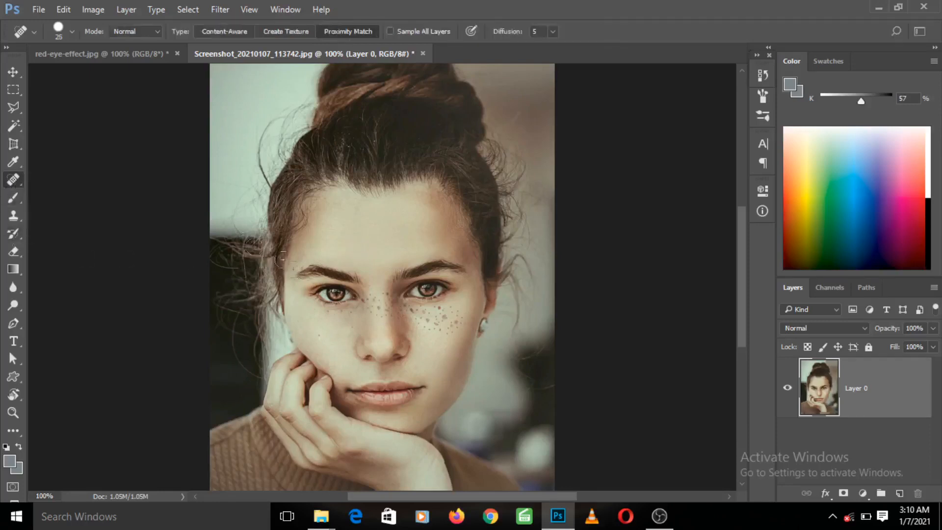
key("bracketleft")
key("bracketleft")
key("bracketleft")
key("bracketright")
key("bracketright")
left_click(375, 300)
left_click(385, 313)
left_click(383, 300)
left_click(384, 296)
left_click(382, 297)
left_click(384, 312)
left_click(385, 312)
left_click(379, 301)
left_click(383, 297)
left_click(382, 295)
left_click(380, 297)
left_click(380, 297)
left_click(385, 300)
left_click(384, 290)
left_click(380, 301)
left_click(381, 312)
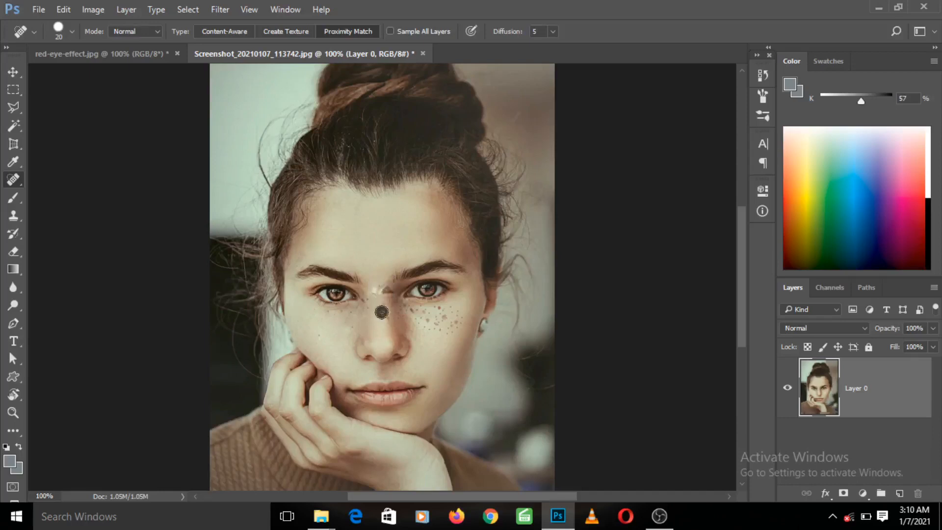
left_click(384, 320)
left_click(375, 330)
left_click(358, 322)
left_click(385, 315)
- Reduce the brush to size 15 and heal the remaining spots on the bridge and side of the nose
key("[")
left_click(388, 313)
left_click(381, 295)
left_click(386, 298)
left_click(388, 310)
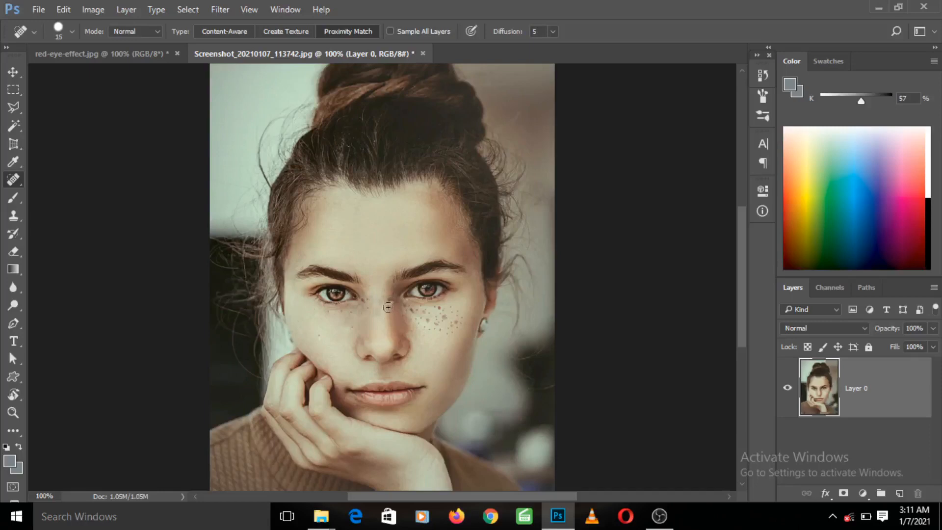
left_click(388, 303)
left_click(388, 302)
left_click(386, 299)
left_click(389, 301)
left_click(388, 312)
left_click(380, 313)
left_click(386, 314)
left_click(372, 299)
left_click(377, 310)
left_click(370, 309)
- Outline the freckled cheek with the Patch Tool, replace it with clean skin from the opposite cheek, and deselect
right_click(14, 181)
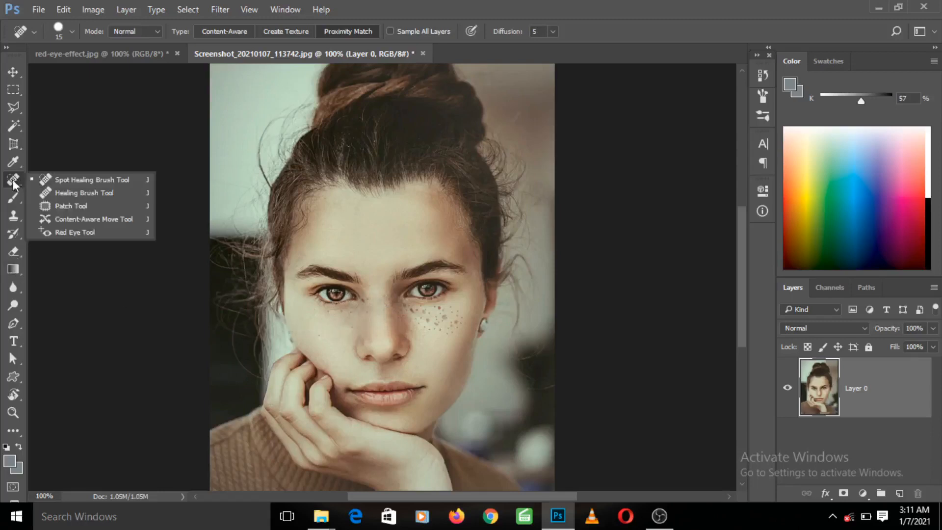
left_click(65, 206)
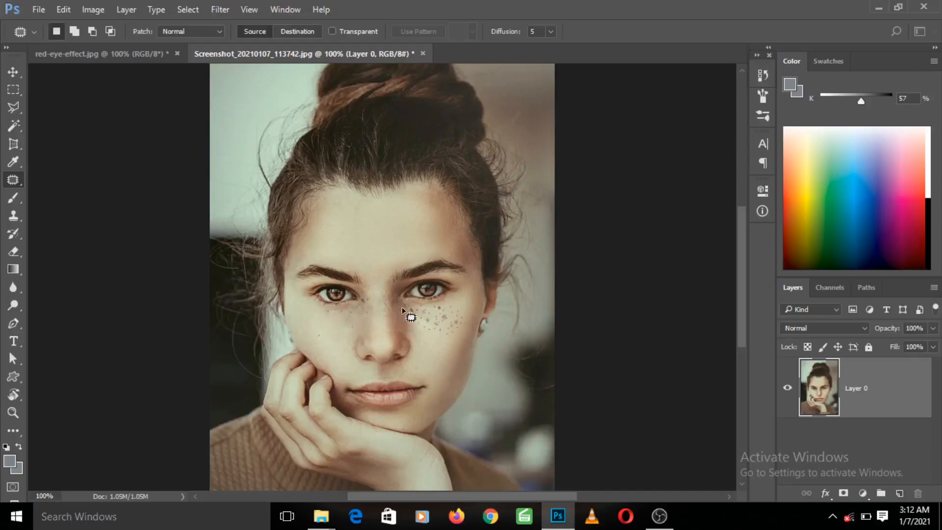
mouse_move(404, 316)
left_mouse_down()
mouse_move(434, 335)
mouse_move(463, 334)
mouse_move(465, 310)
mouse_move(444, 304)
mouse_move(406, 308)
mouse_move(401, 319)
left_mouse_up()
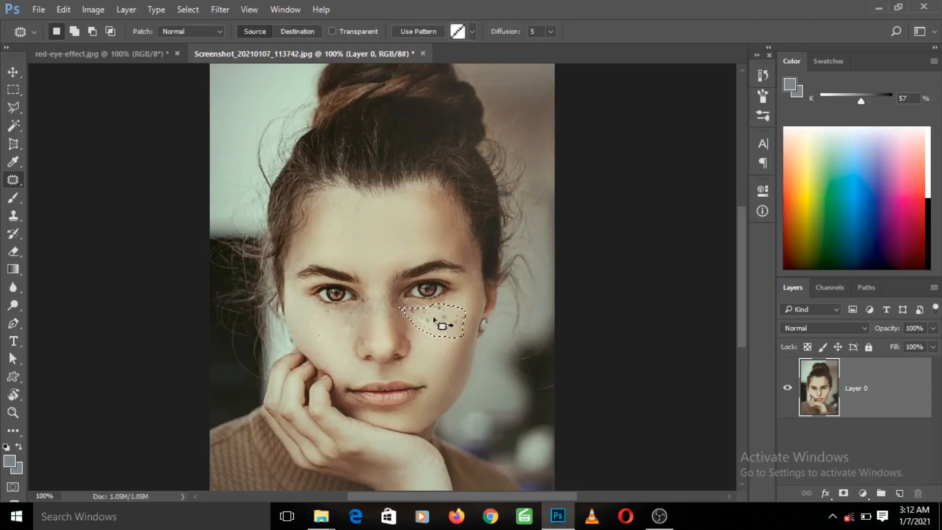
left_click_drag(434, 319, 319, 328)
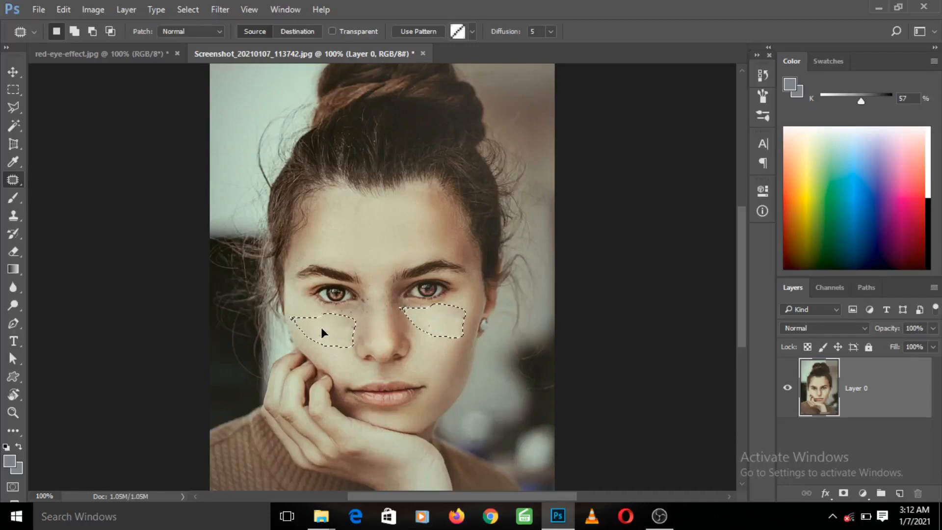
left_click_drag(320, 327, 319, 328)
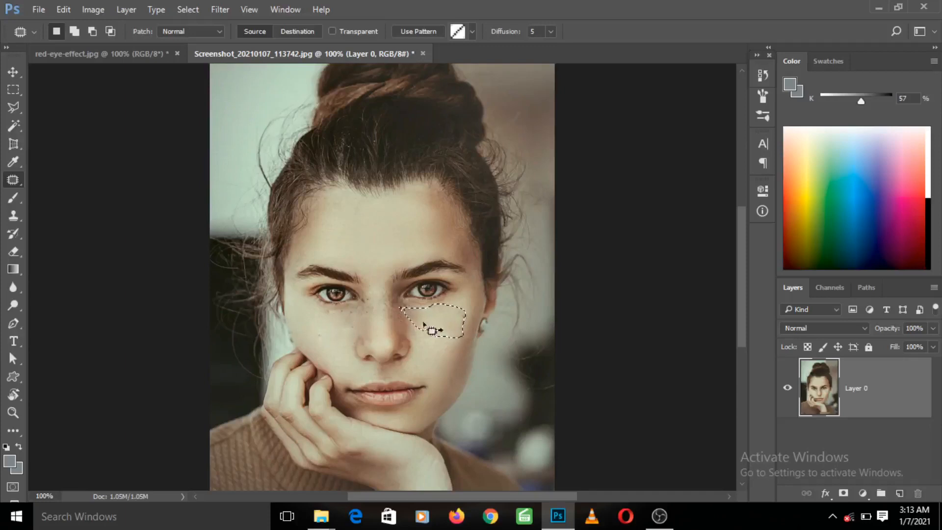
left_click_drag(437, 336, 436, 337)
key("ctrl+d")
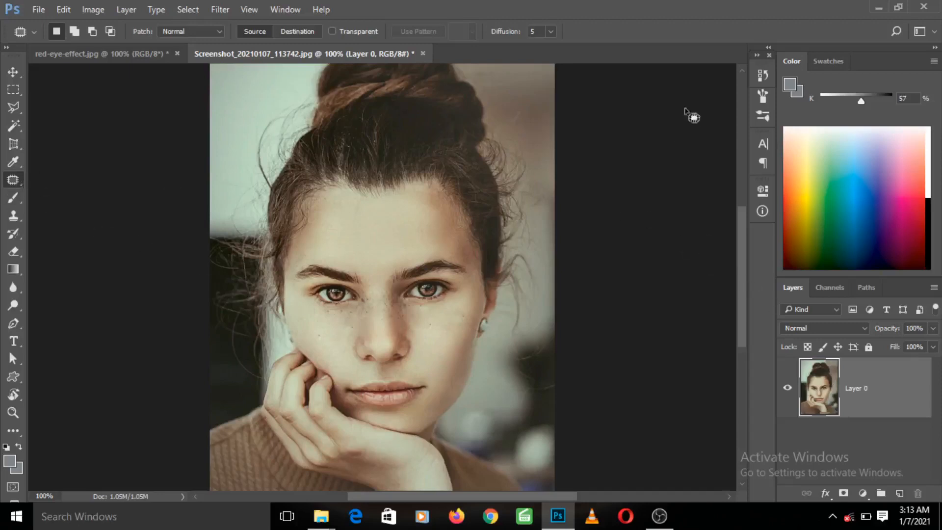
- Compare the portrait's original history state with its last Deselect state, leaving the retouched version active
left_click(760, 80)
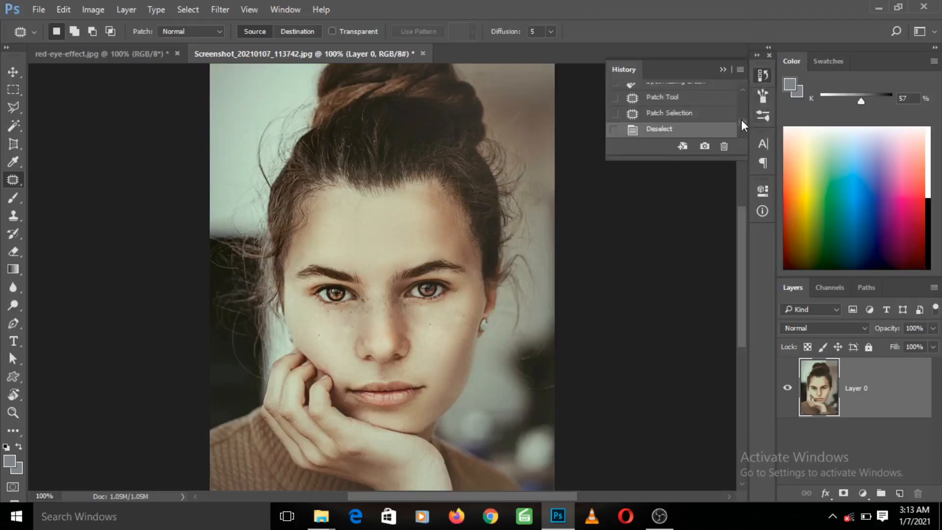
left_click_drag(740, 119, 742, 92)
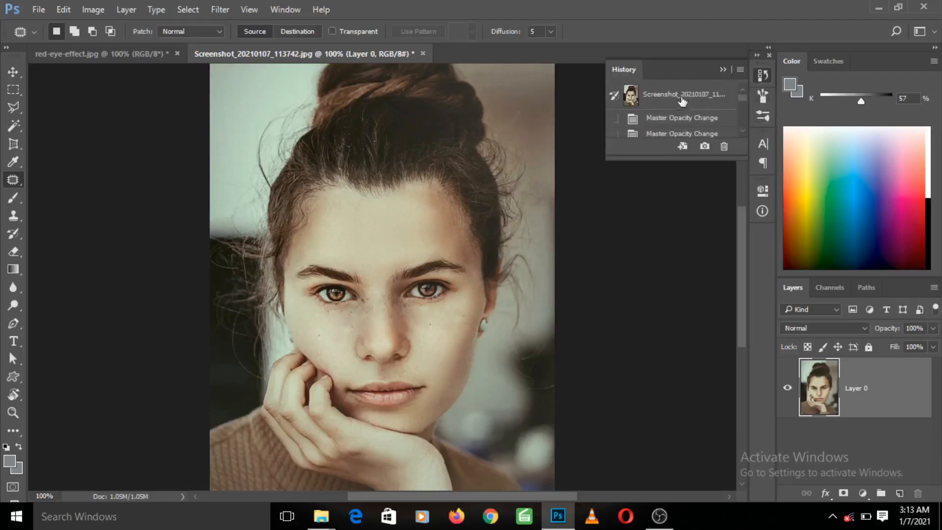
left_click(656, 99)
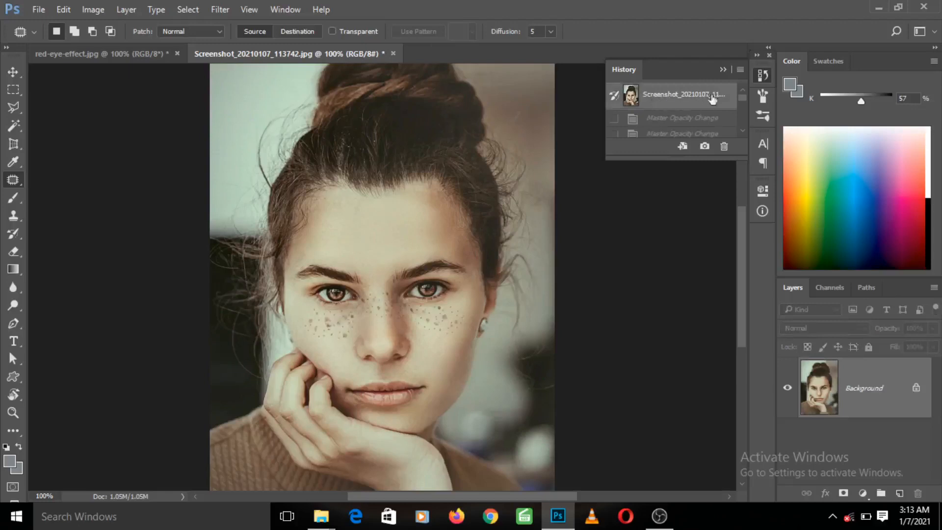
left_click_drag(740, 95, 743, 130)
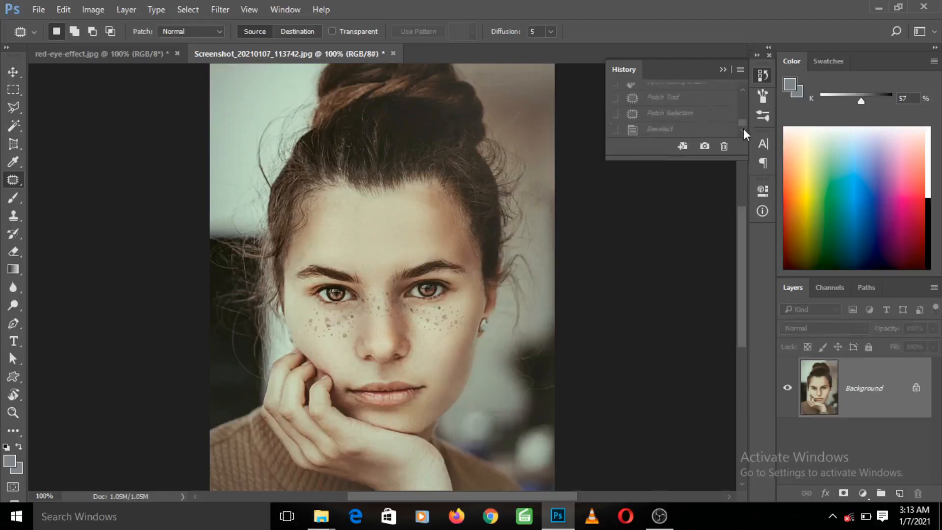
left_click(686, 132)
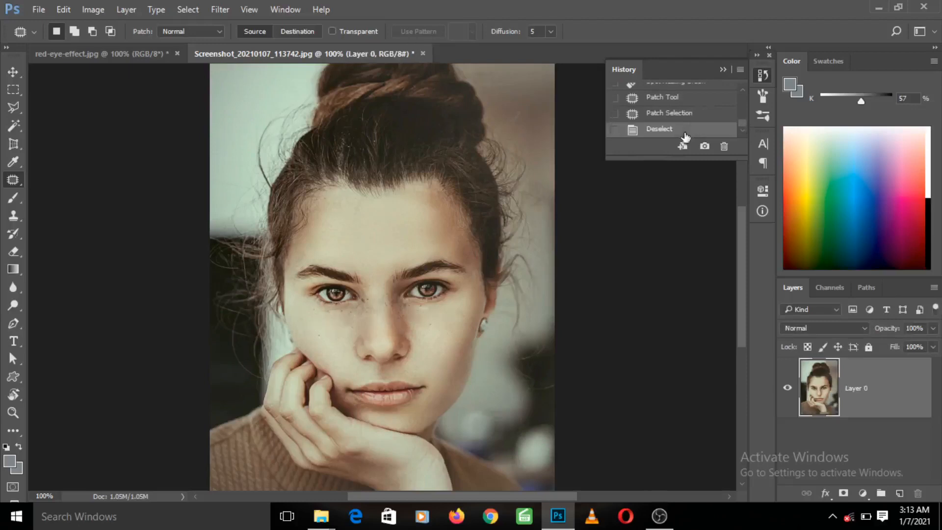
left_click(721, 70)
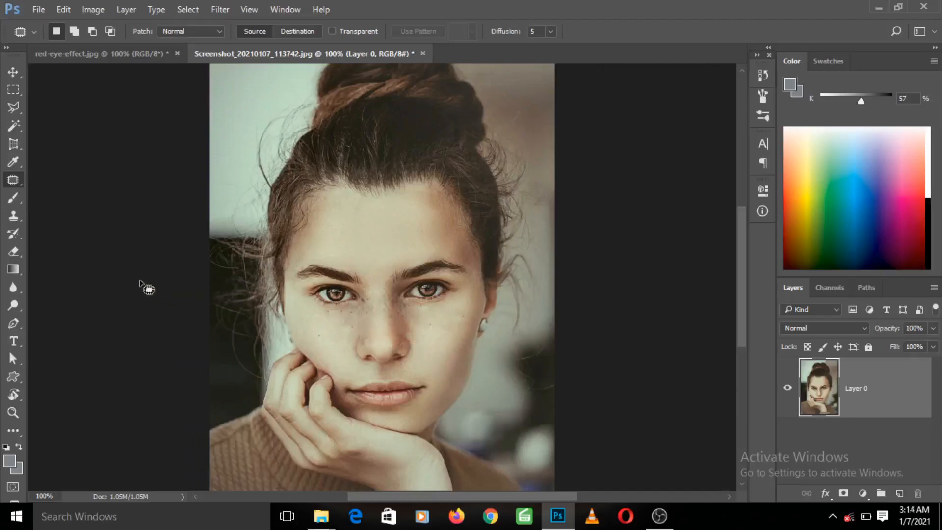
- Heal the leftover spots on the patched cheek using the Spot Healing Brush at size 15
right_click(14, 184)
left_click(55, 181)
left_click(432, 325)
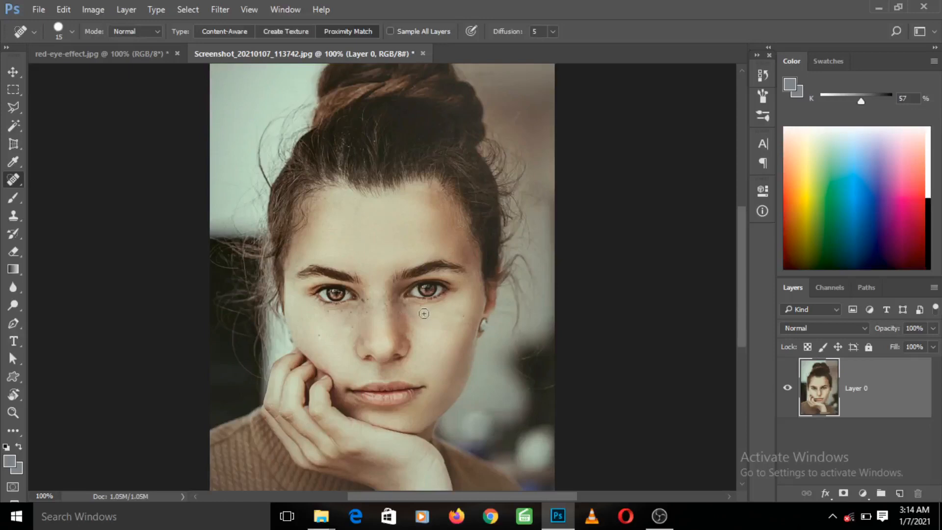
left_click(424, 313)
left_click(424, 315)
- Remove the red glow from both of the boy's pupils in red-eye-effect.jpg using the Red Eye Tool
right_click(17, 182)
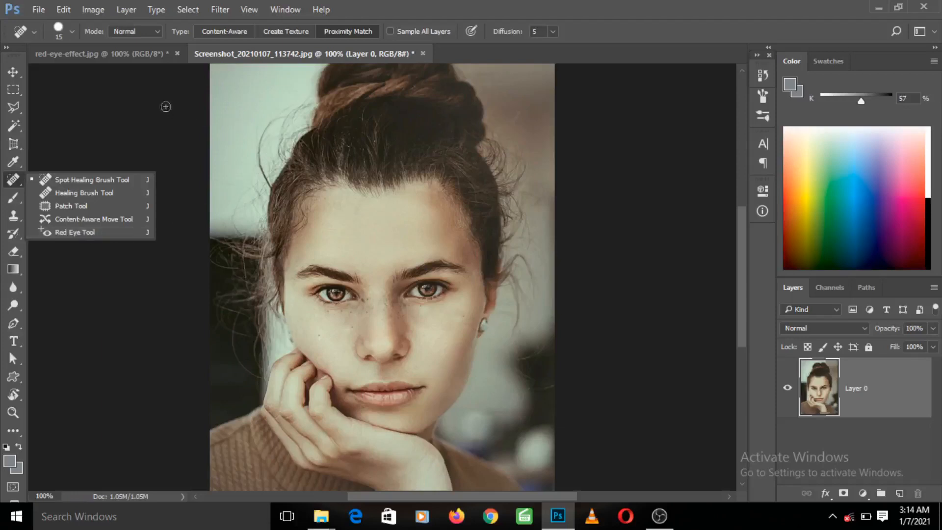
left_click(251, 51)
left_click(135, 56)
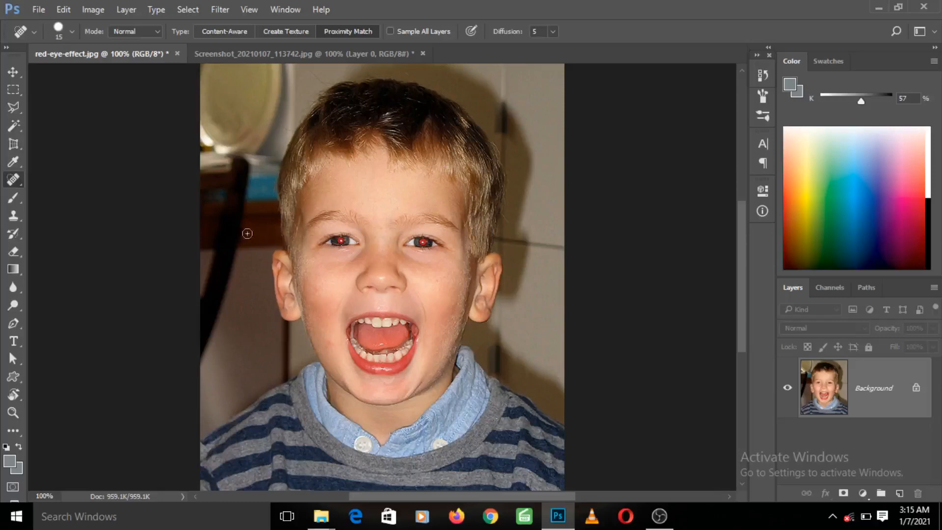
right_click(12, 181)
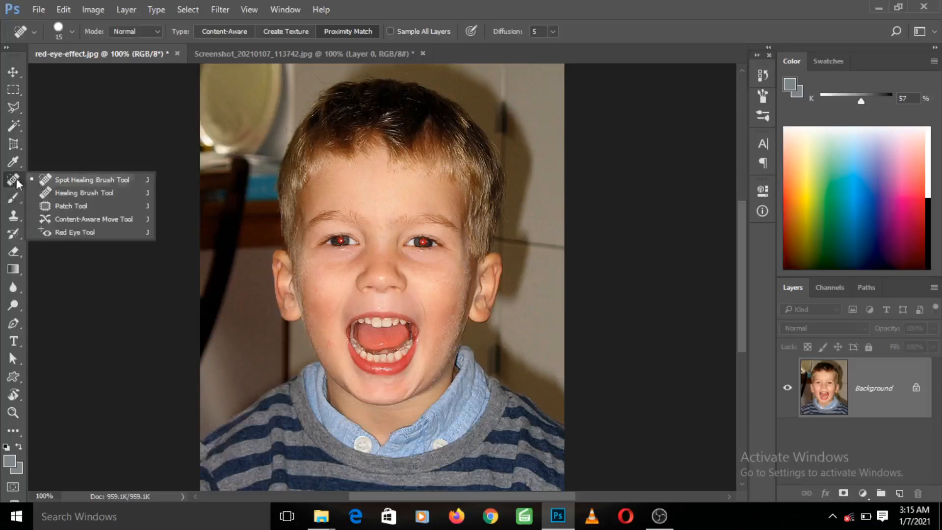
left_click(65, 233)
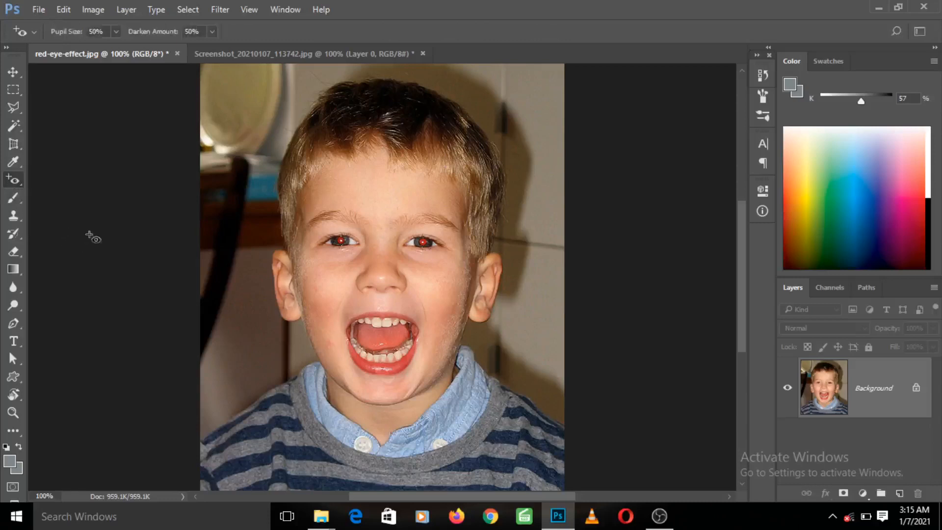
left_click(341, 240)
left_click(423, 242)
- Review both retouched images by alternating between red-eye-effect.jpg and the portrait, finishing on the portrait
left_click(219, 57)
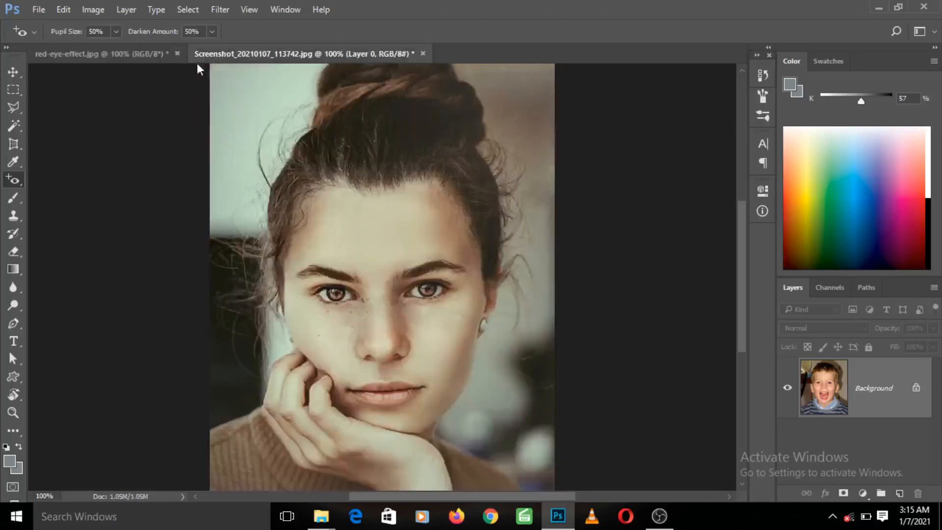
left_click(154, 58)
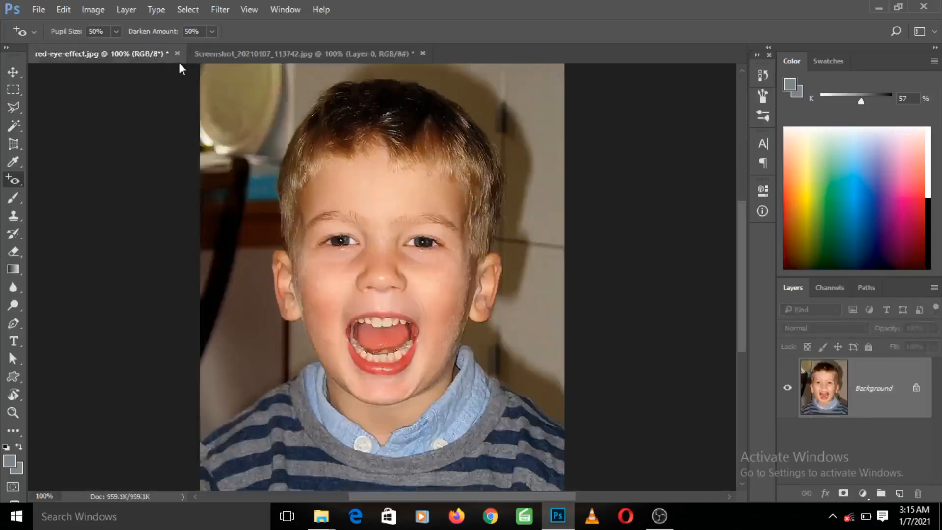
left_click(225, 54)
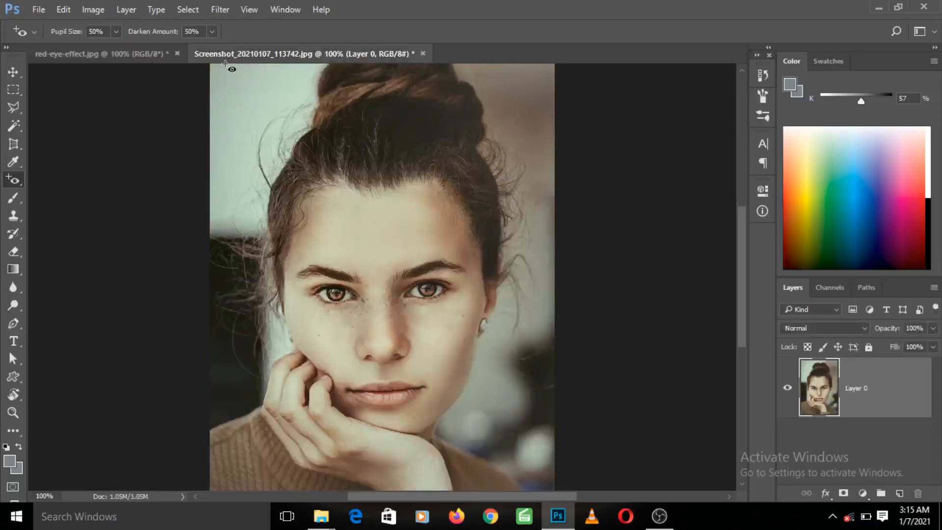